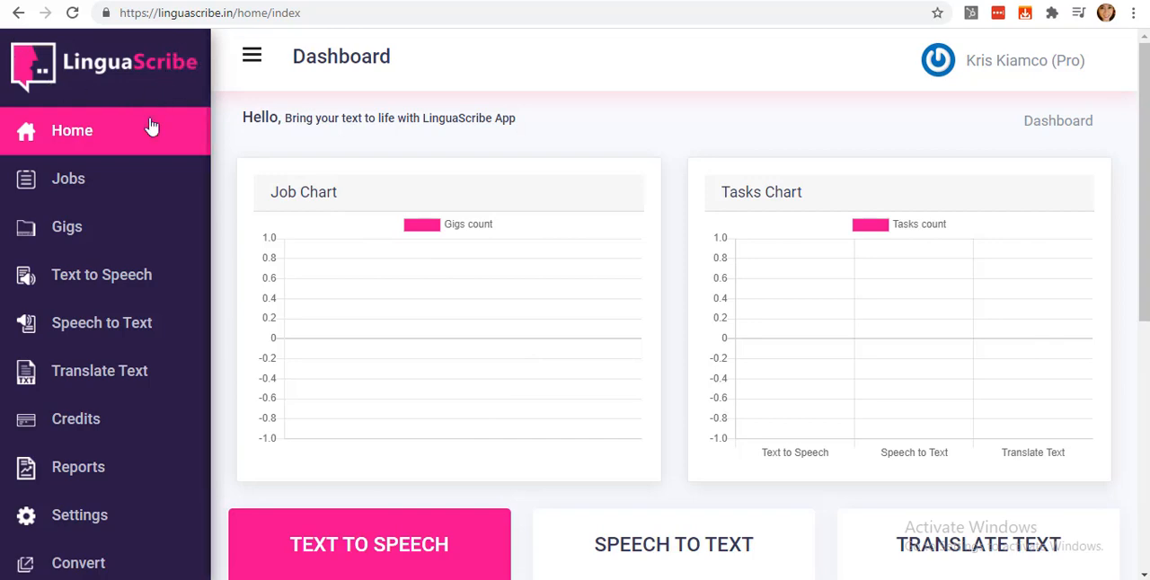
Add a new job named "Life-like voiceover" with "I have Text" as its input type.
{"action": "left_click", "coordinate": [141, 184]}
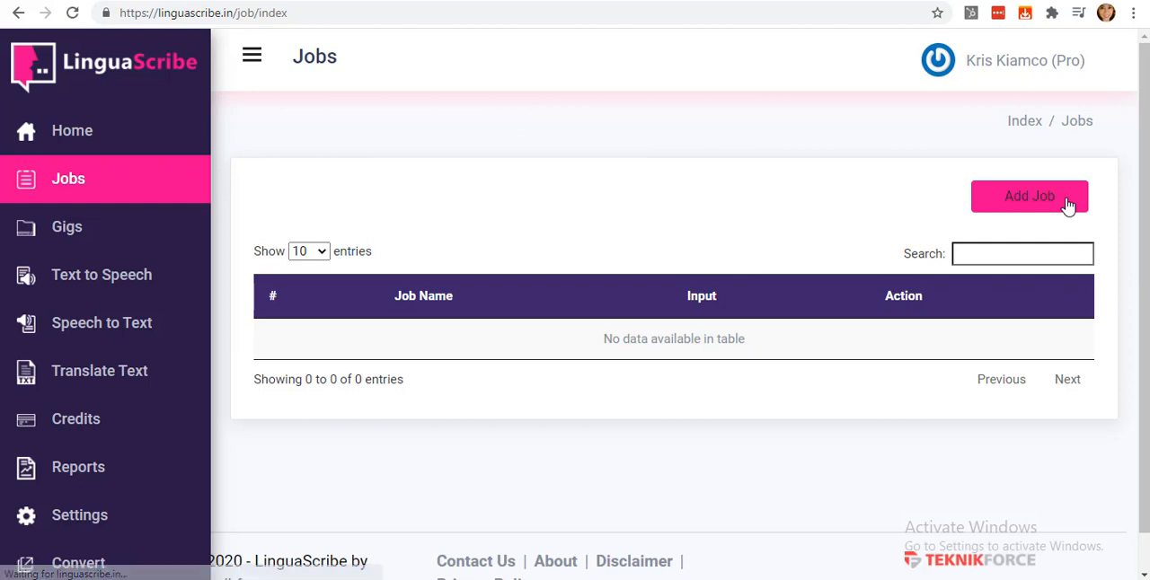
{"action": "left_click", "coordinate": [1068, 207]}
{"action": "left_click", "coordinate": [280, 301]}
{"action": "type", "text": "Life-like voiceover"}
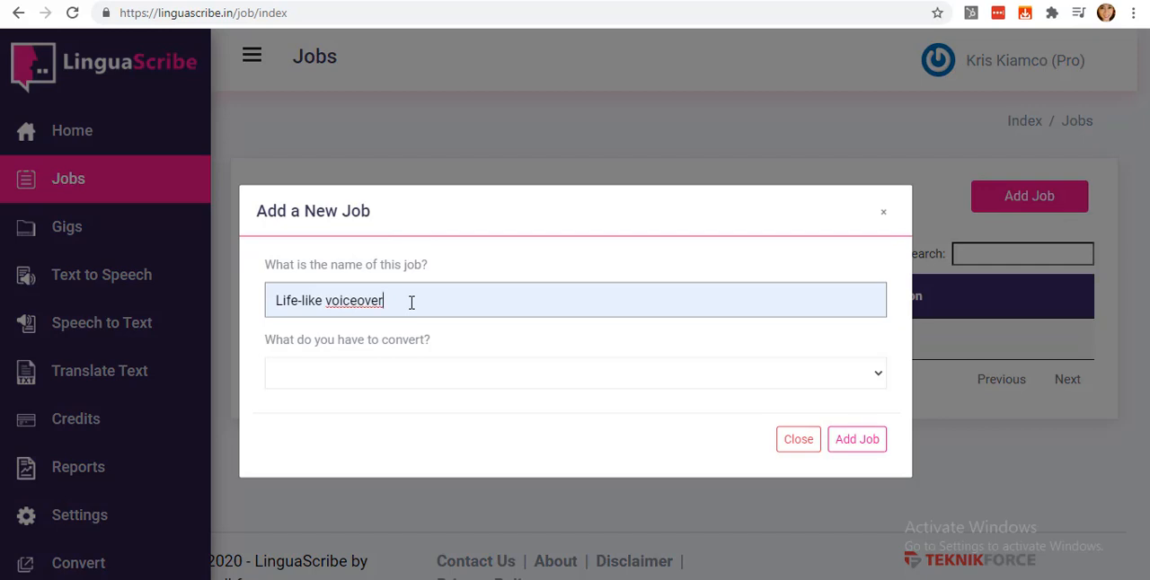
{"action": "left_click", "coordinate": [364, 372]}
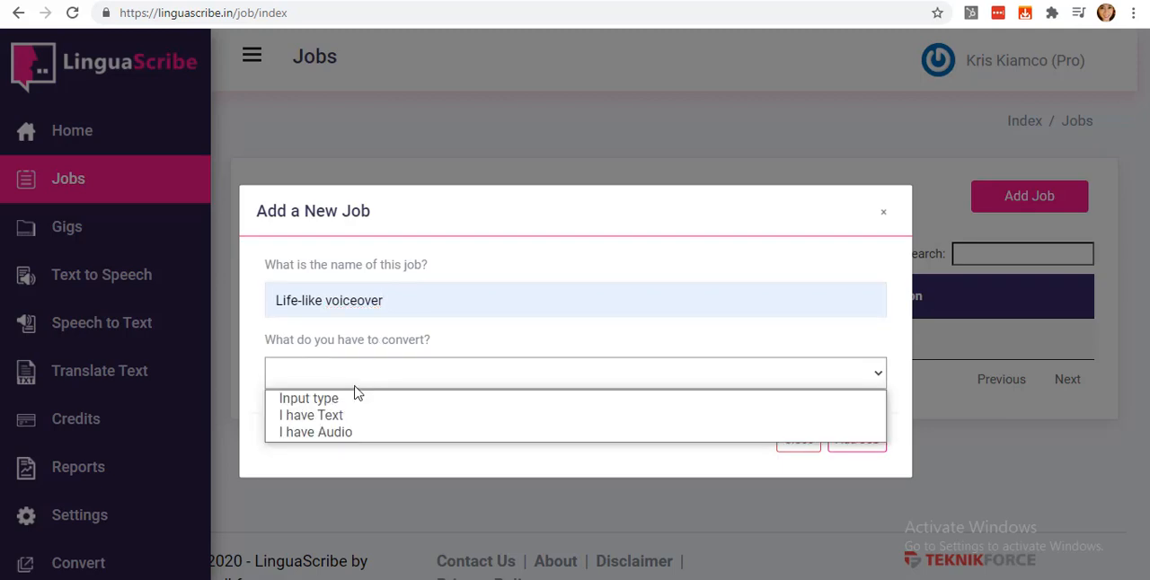
{"action": "left_click", "coordinate": [346, 418]}
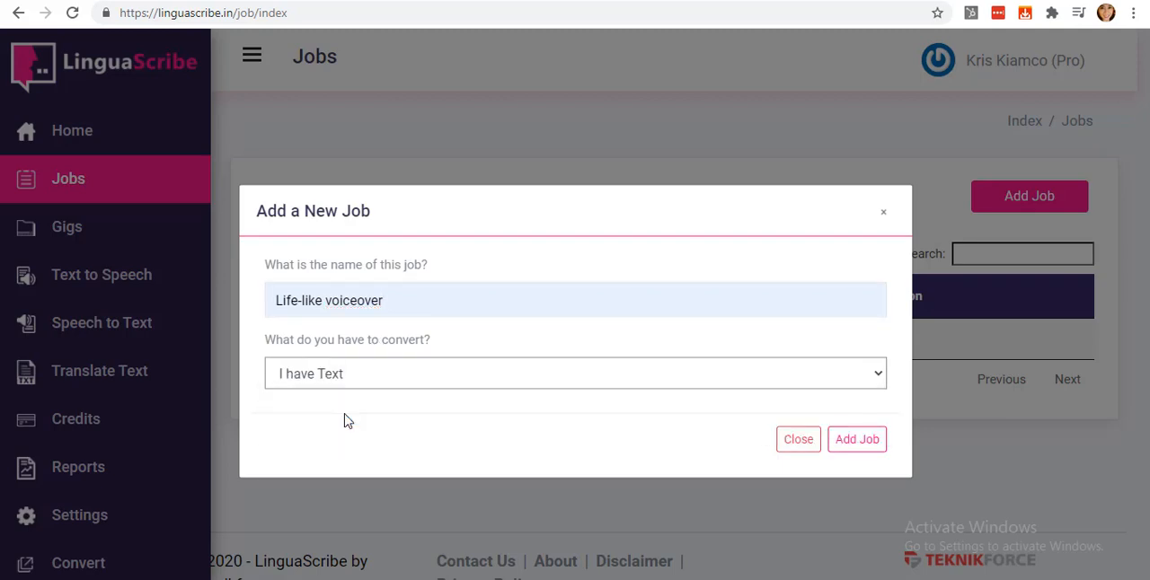
{"action": "left_click", "coordinate": [853, 449]}
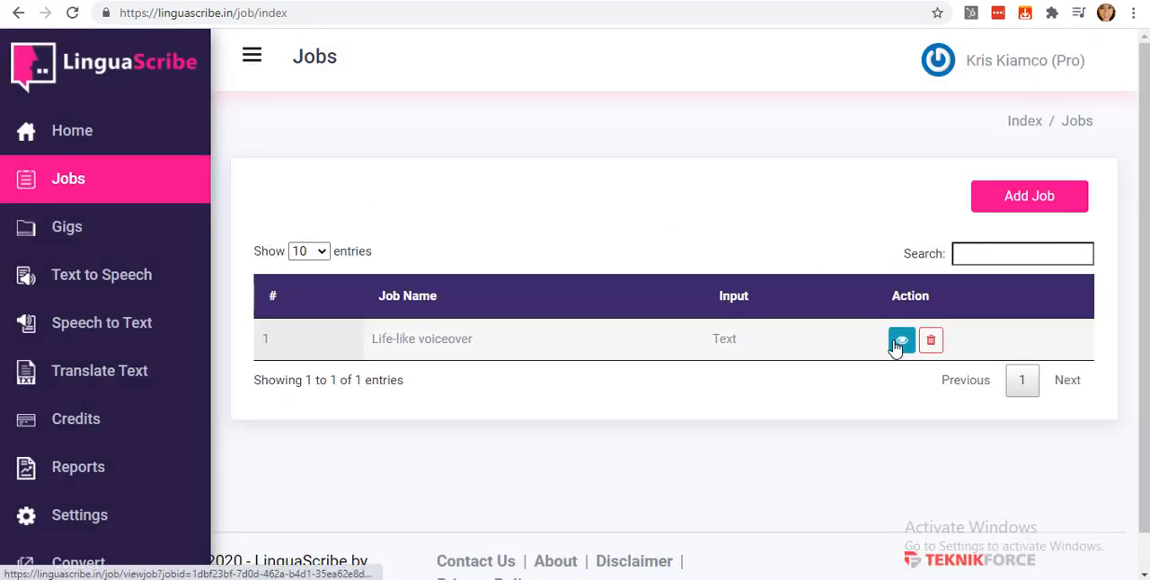
Open the Life-like voiceover job and add a task named "Hindi Conversion".
{"action": "left_click", "coordinate": [901, 340]}
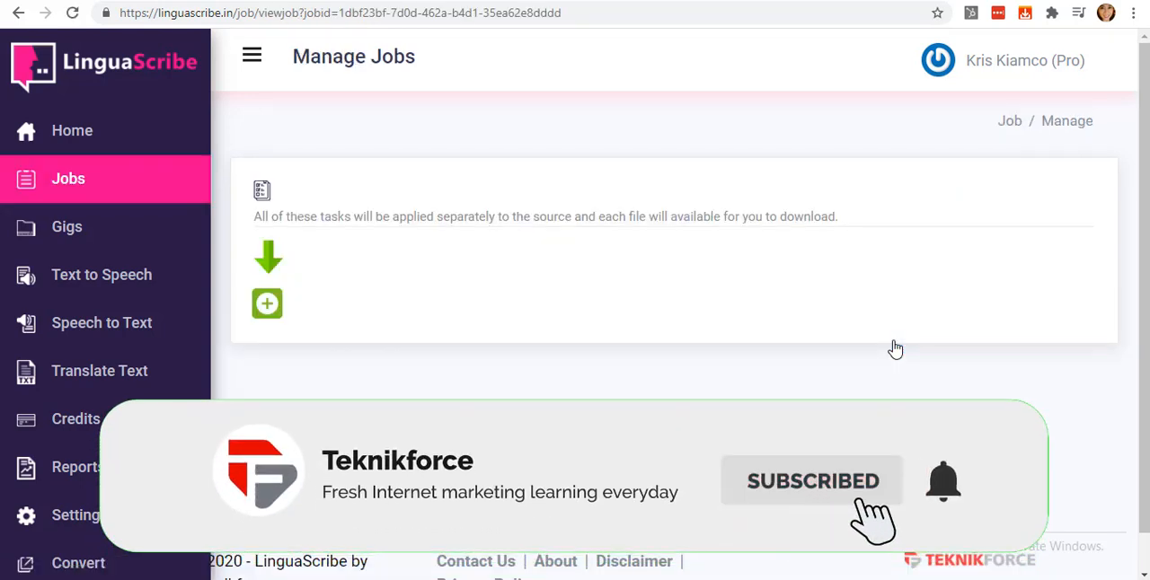
{"action": "left_click", "coordinate": [267, 305]}
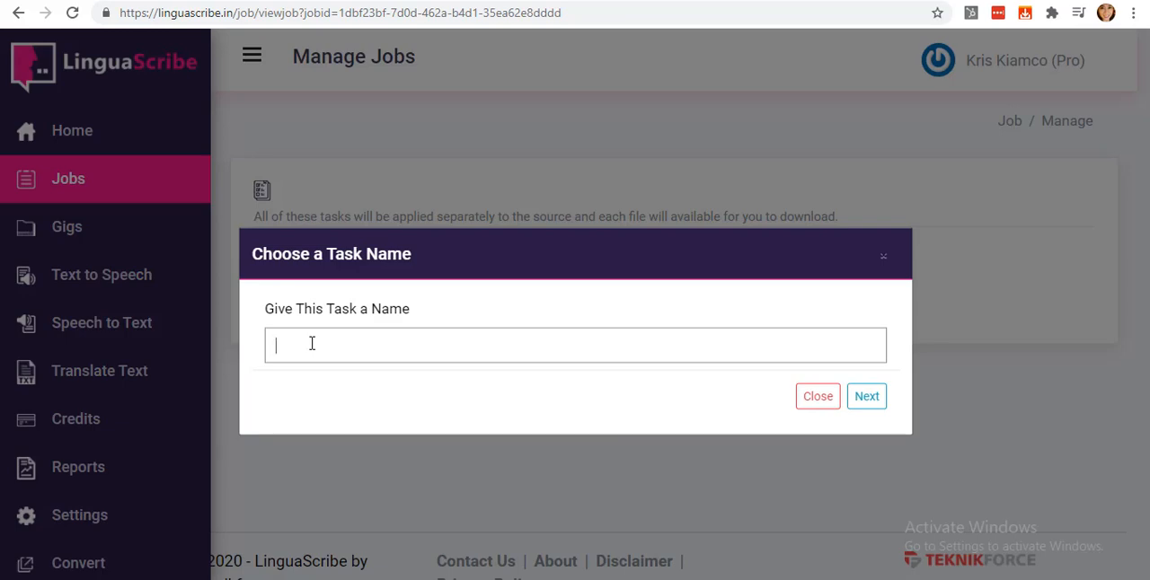
{"action": "type", "text": "Hindi Concersion"}
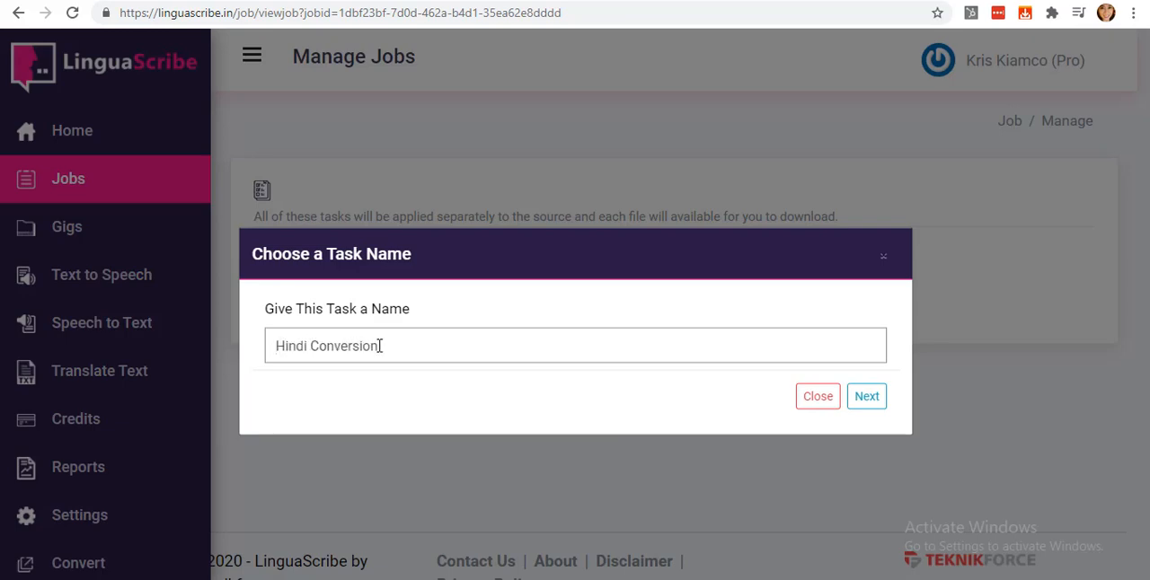
{"action": "left_click", "coordinate": [868, 398]}
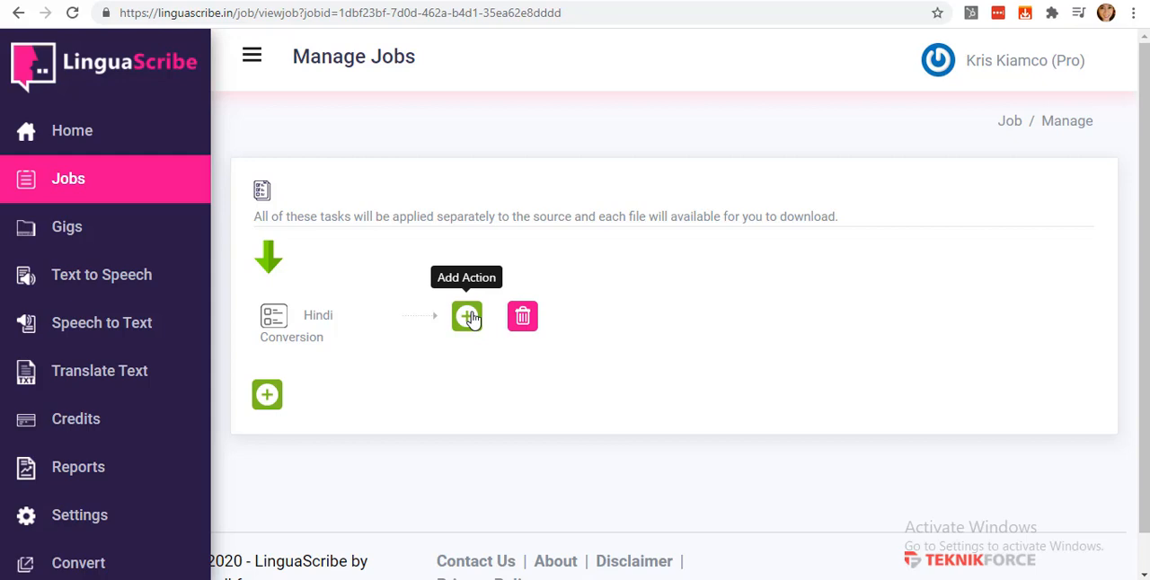
Add a text translation action to the Hindi Conversion task, using Google to translate from English to Hindi.
{"action": "left_click", "coordinate": [468, 317]}
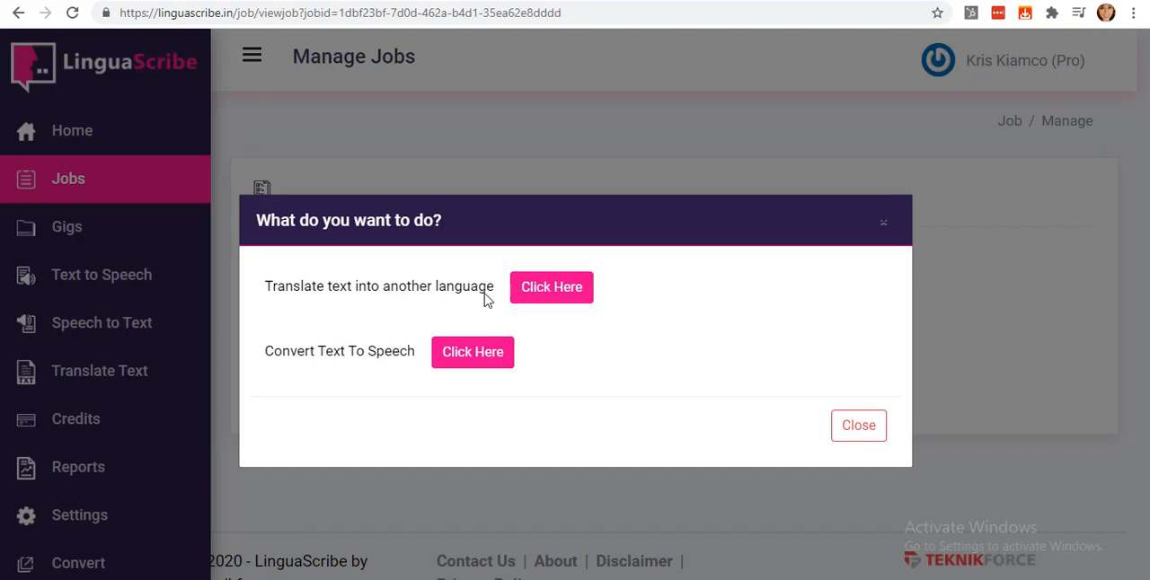
{"action": "left_click", "coordinate": [539, 292]}
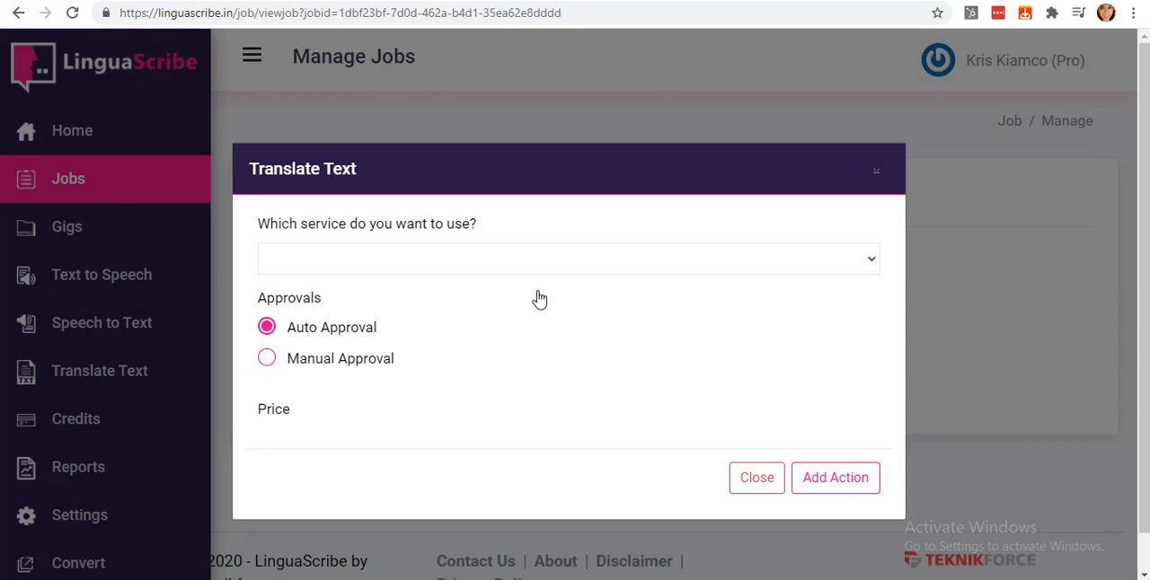
{"action": "left_click", "coordinate": [503, 259]}
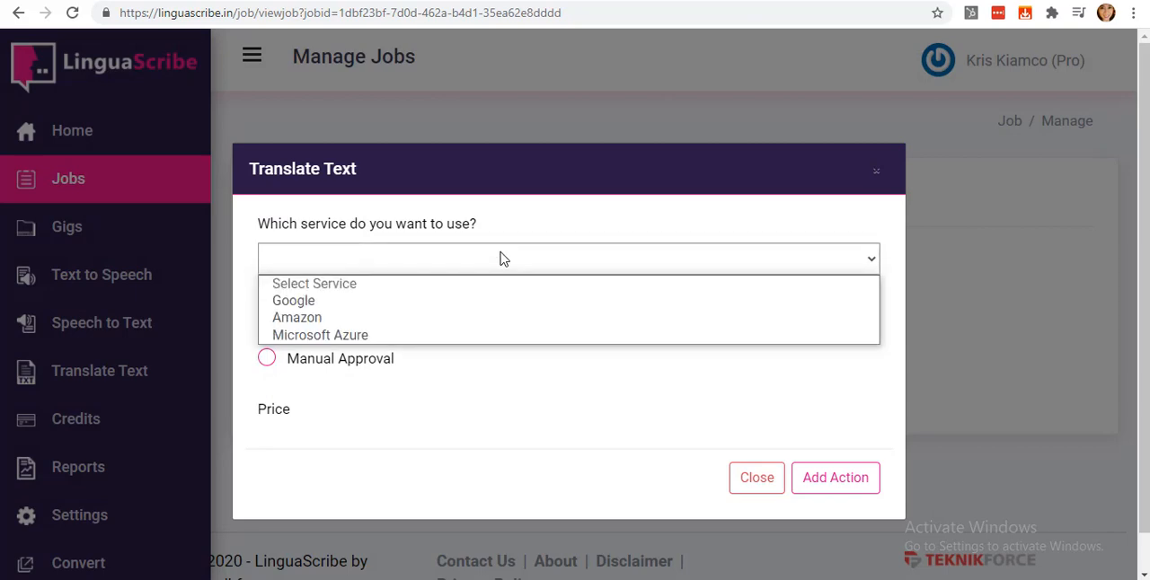
{"action": "left_click", "coordinate": [418, 304]}
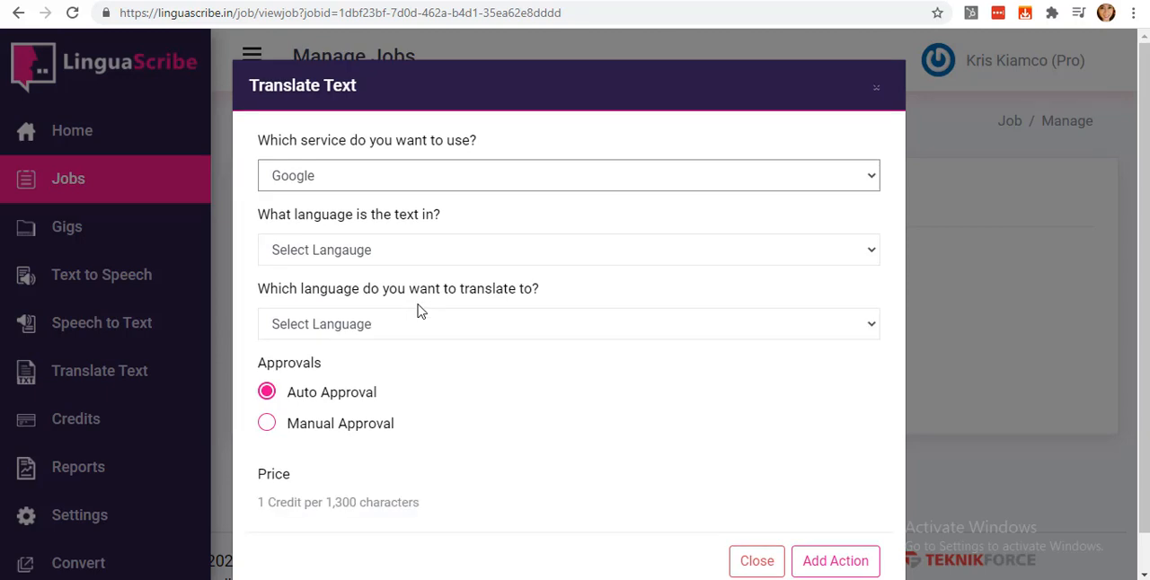
{"action": "left_click", "coordinate": [324, 246]}
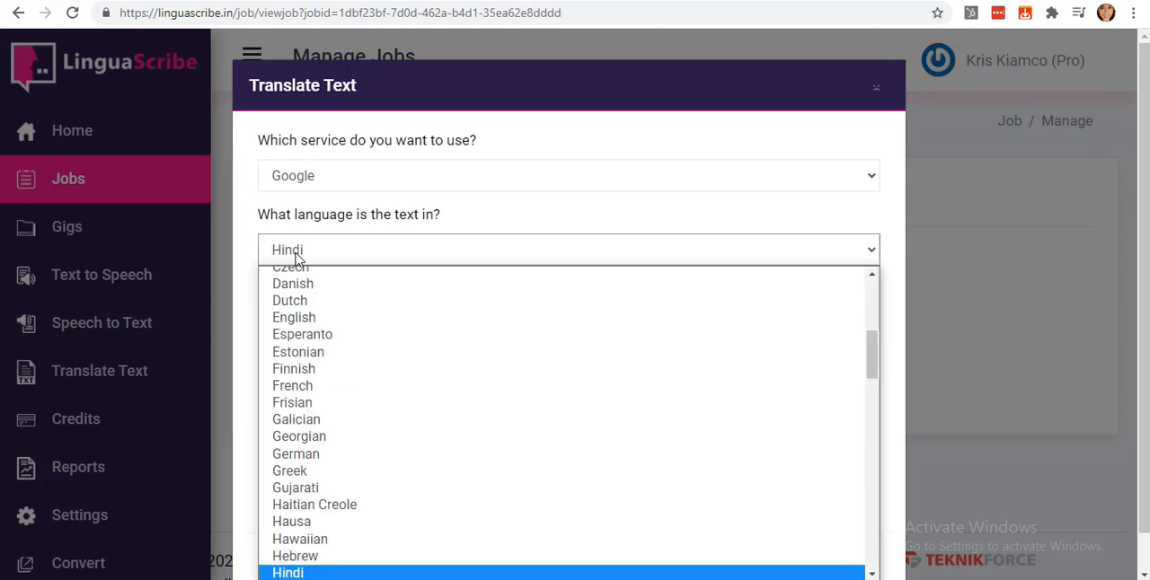
{"action": "left_click", "coordinate": [315, 326]}
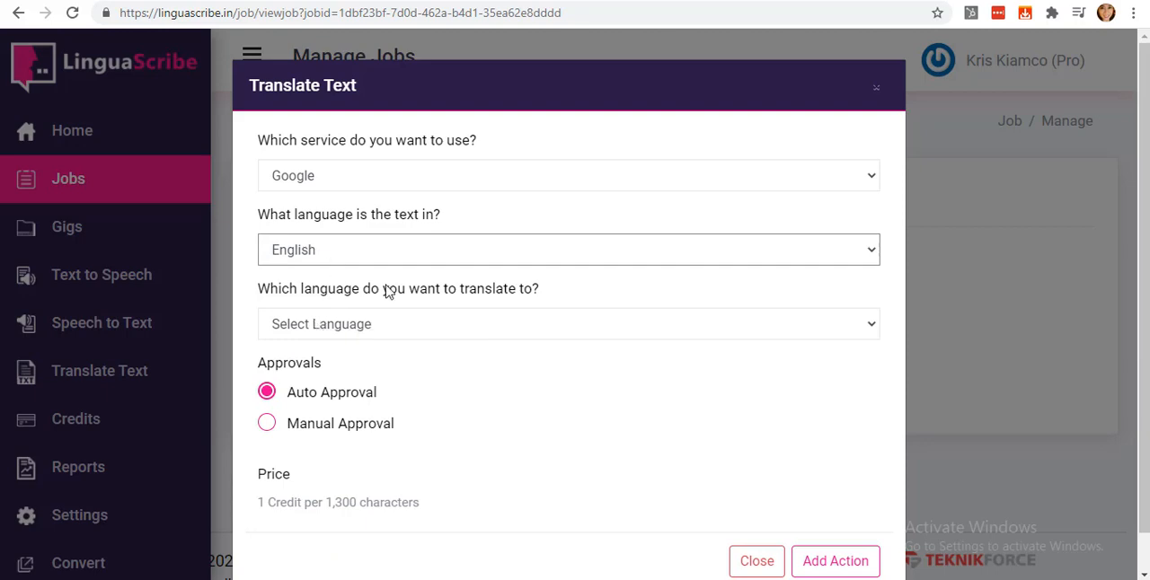
{"action": "left_click", "coordinate": [371, 324]}
{"action": "scroll", "coordinate": [372, 314], "scroll_direction": "down", "scroll_amount": 4}
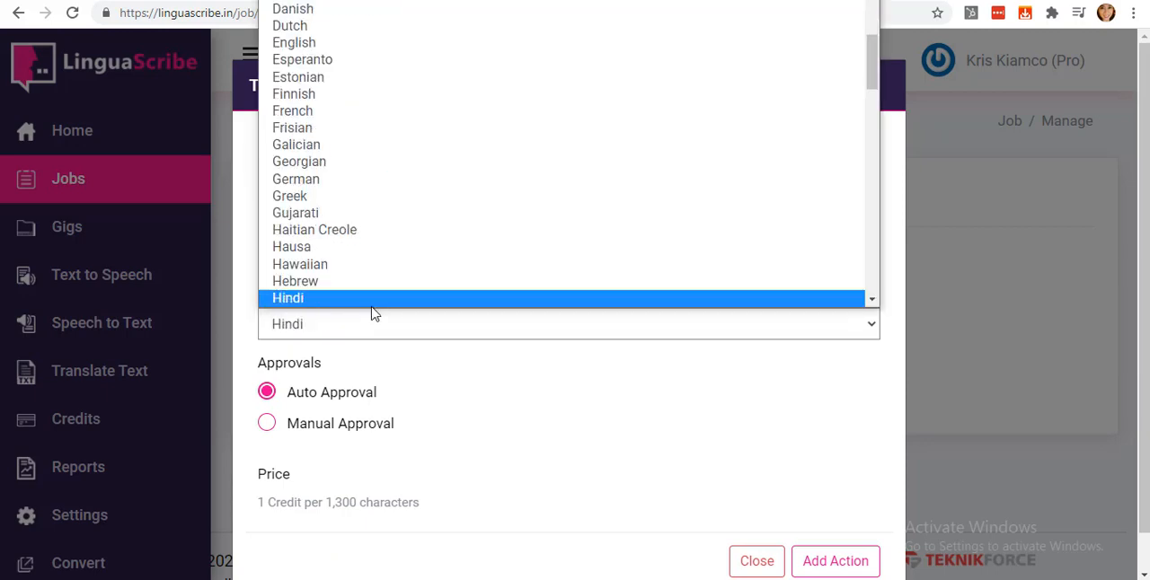
{"action": "left_click", "coordinate": [373, 313]}
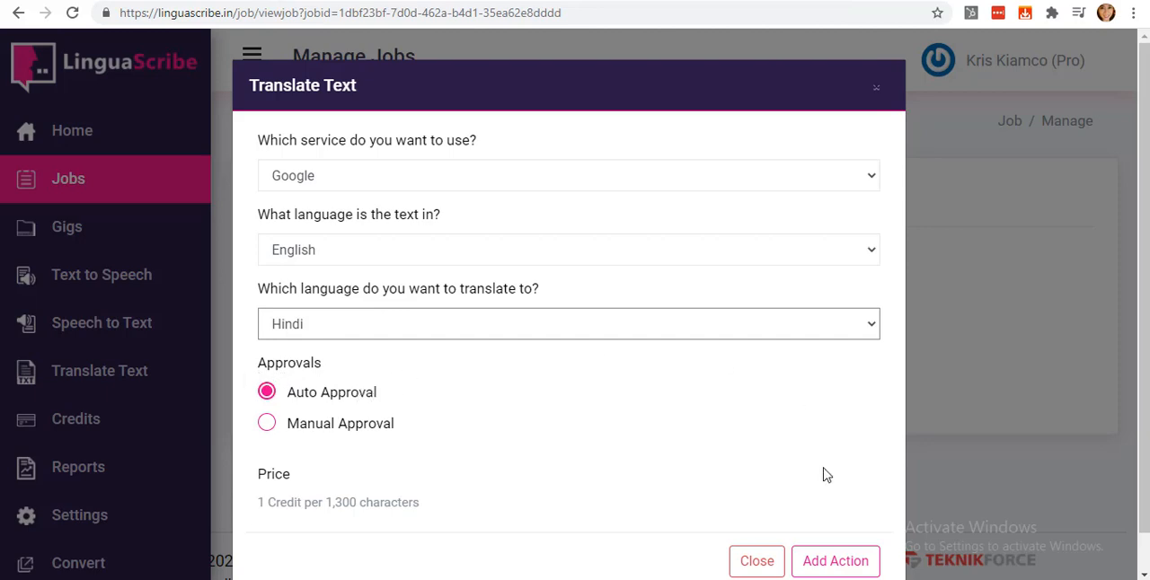
{"action": "left_click", "coordinate": [836, 568]}
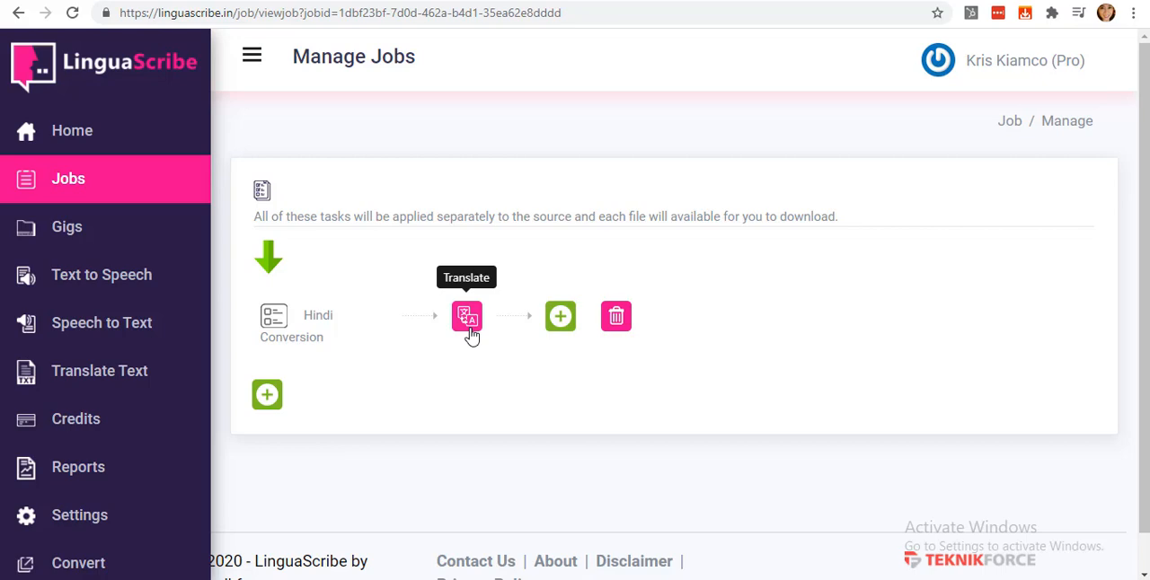
Add a text-to-speech action after the translation, using Google, Hindi (India) and the voice hi-IN-Standard-A (Female Standard).
{"action": "left_click", "coordinate": [561, 318]}
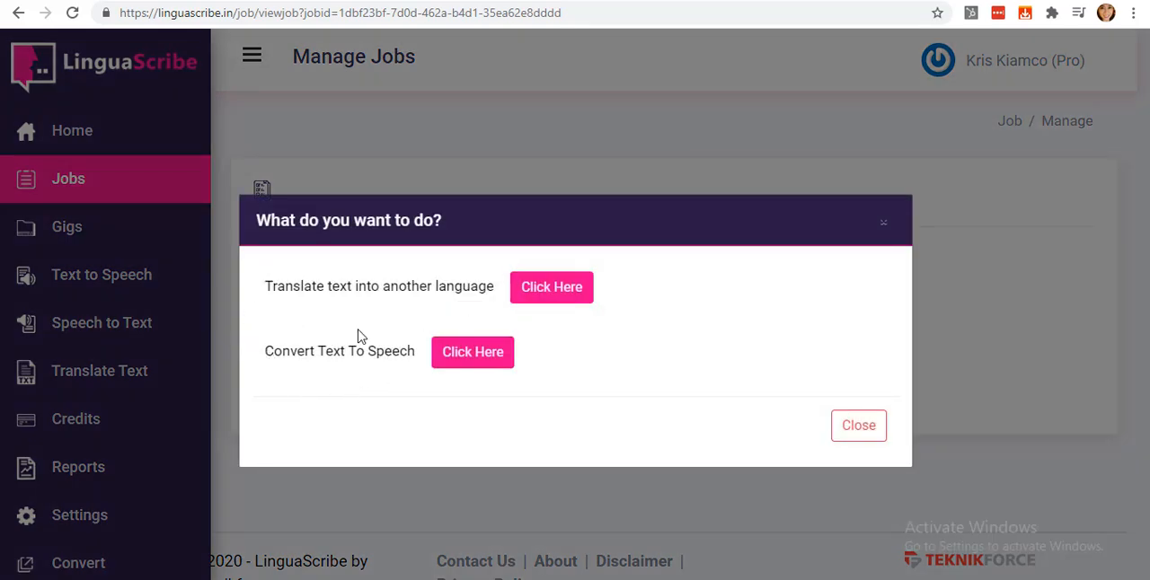
{"action": "left_click", "coordinate": [458, 357]}
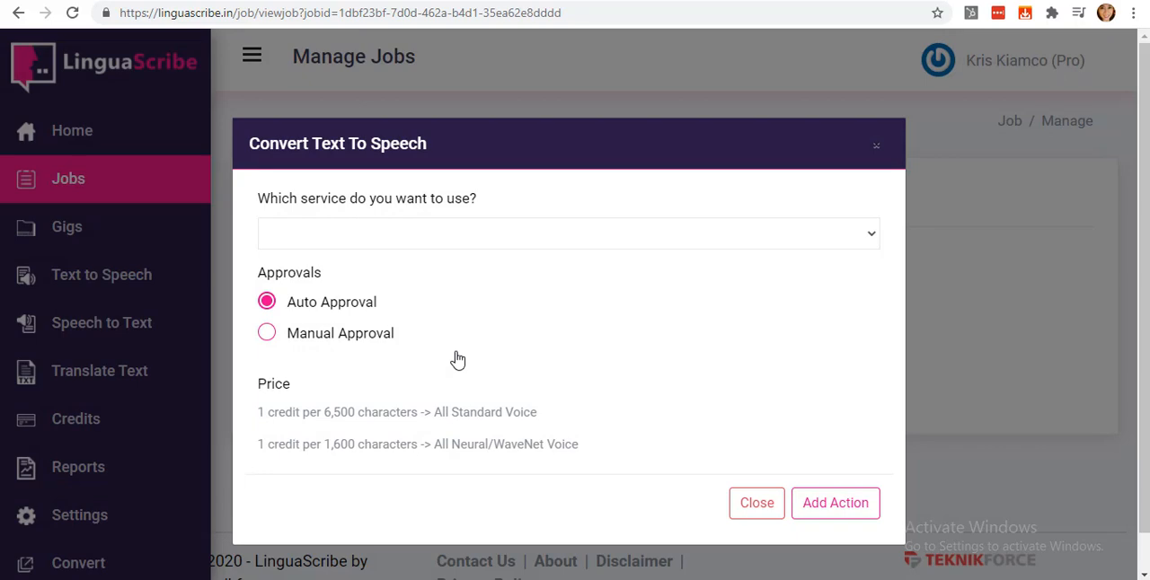
{"action": "left_click", "coordinate": [457, 247]}
{"action": "left_click", "coordinate": [432, 277]}
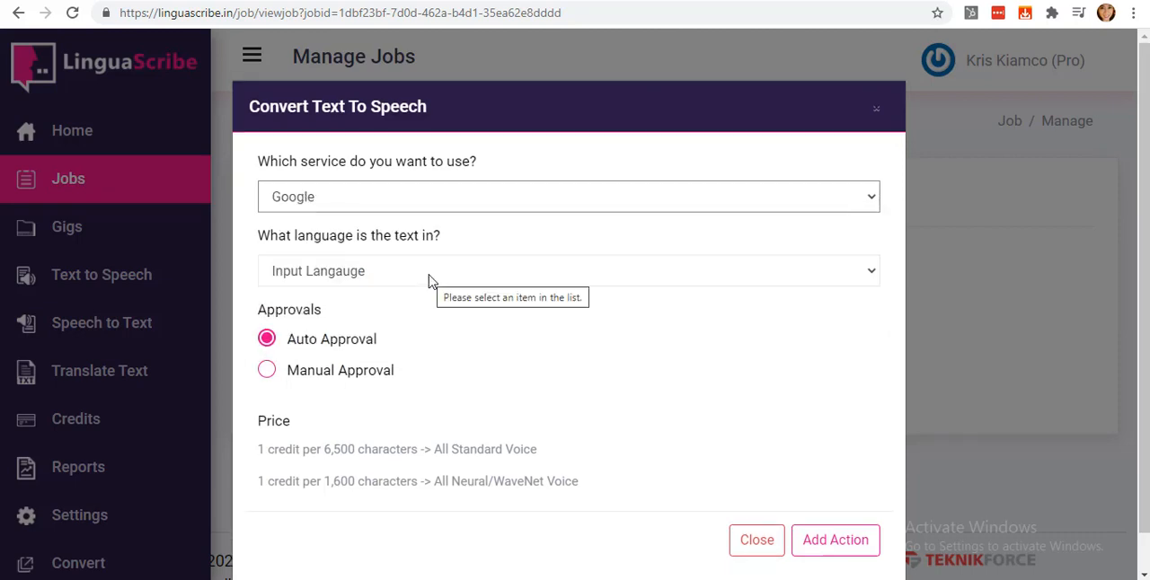
{"action": "left_click", "coordinate": [428, 274]}
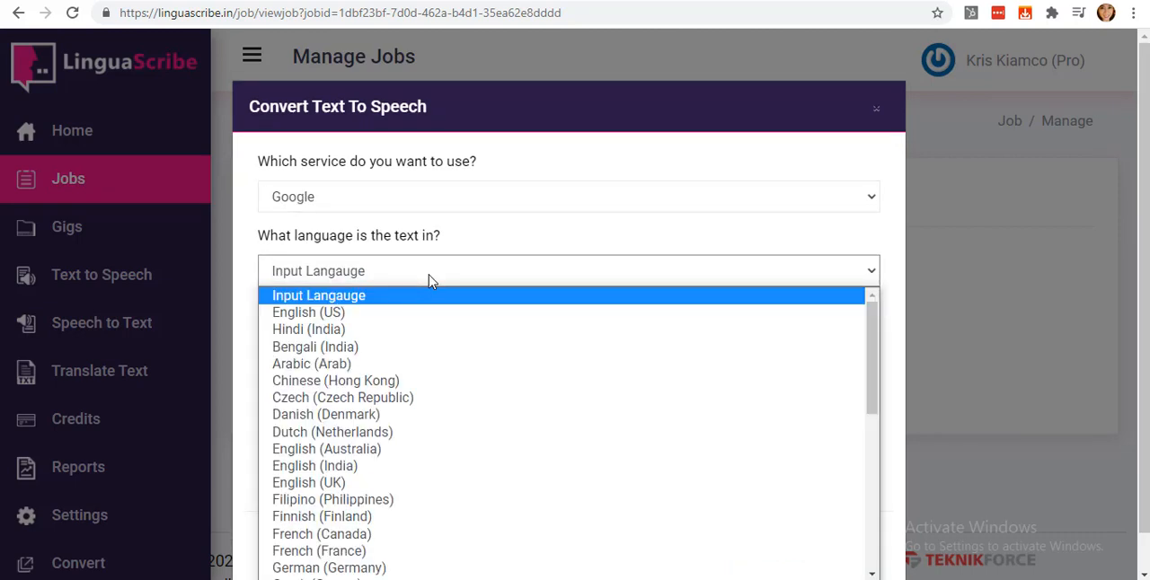
{"action": "left_click", "coordinate": [405, 331]}
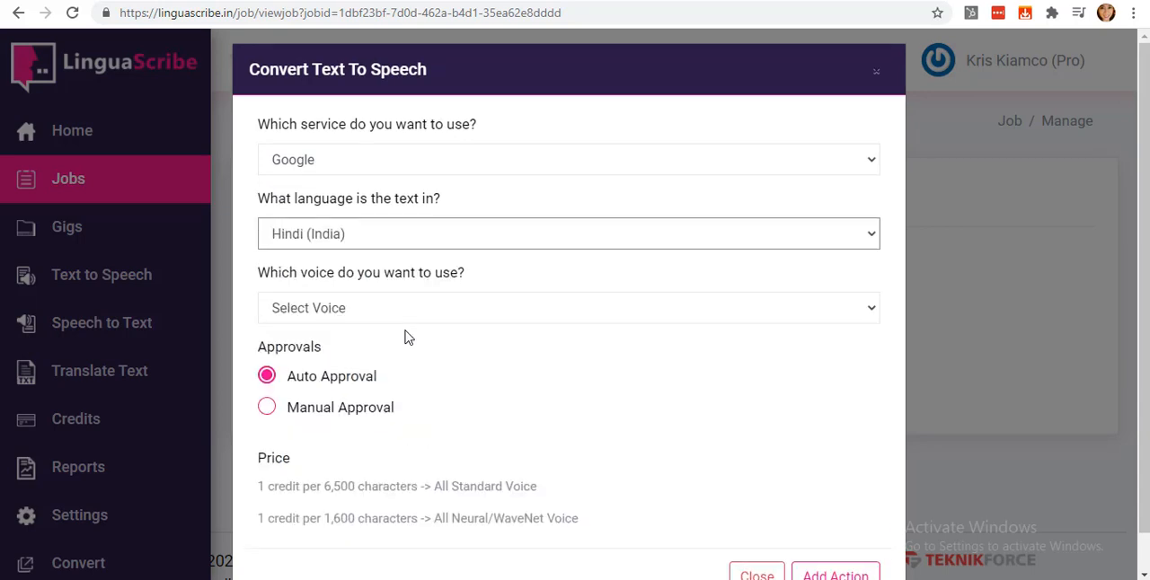
{"action": "left_click", "coordinate": [419, 316]}
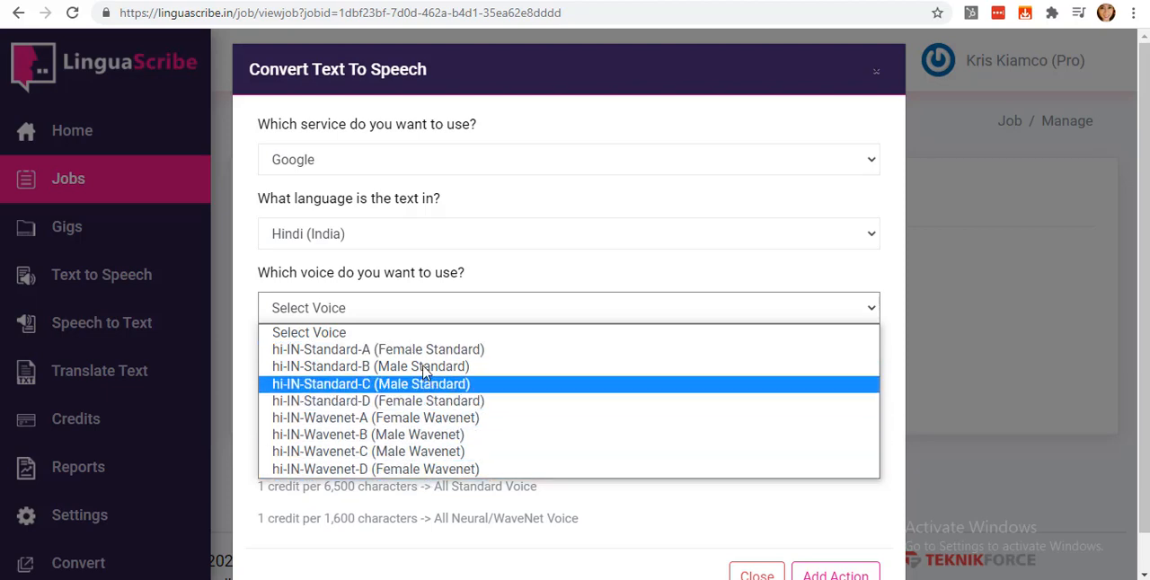
{"action": "left_click", "coordinate": [424, 349]}
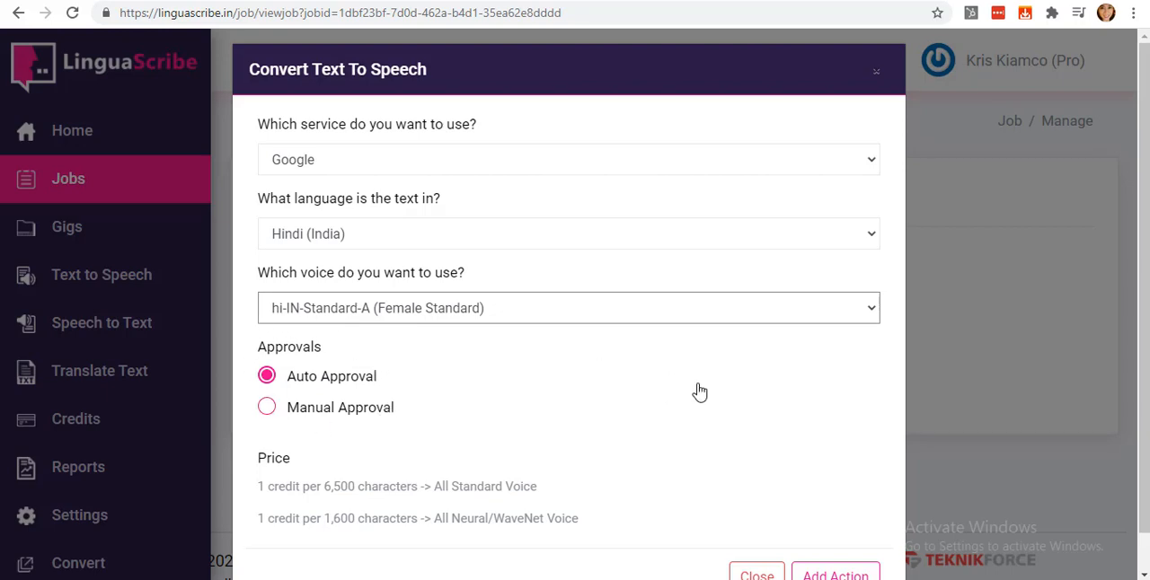
{"action": "scroll", "coordinate": [698, 390], "scroll_direction": "down", "scroll_amount": 2}
{"action": "left_click", "coordinate": [854, 575]}
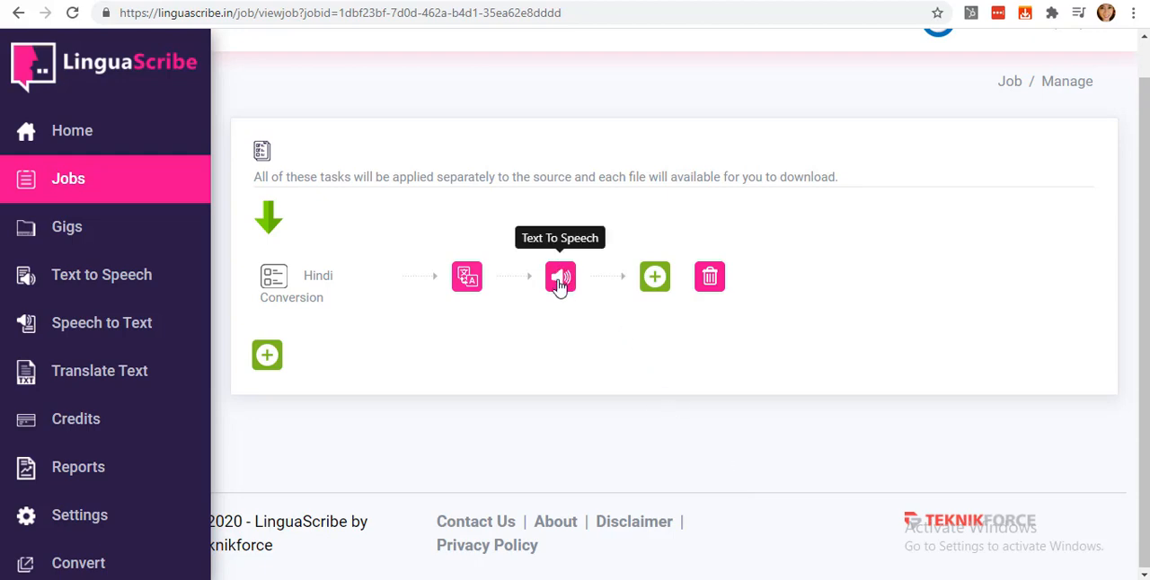
Reopen the Life-like voiceover job from the jobs list and start adding another task below Hindi Conversion.
{"action": "left_click", "coordinate": [143, 175]}
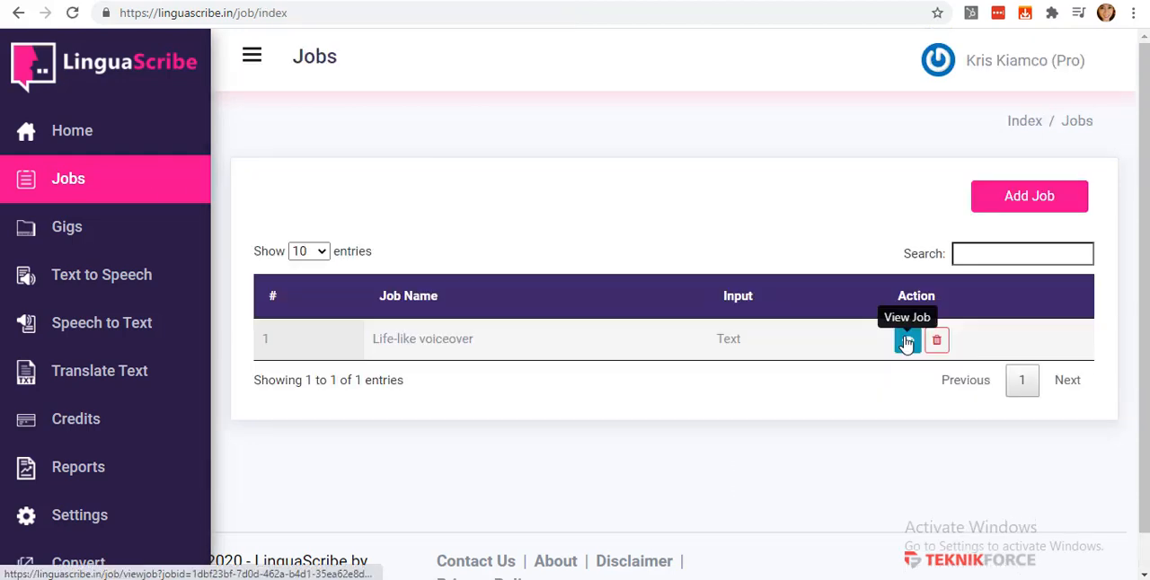
{"action": "left_click", "coordinate": [907, 341]}
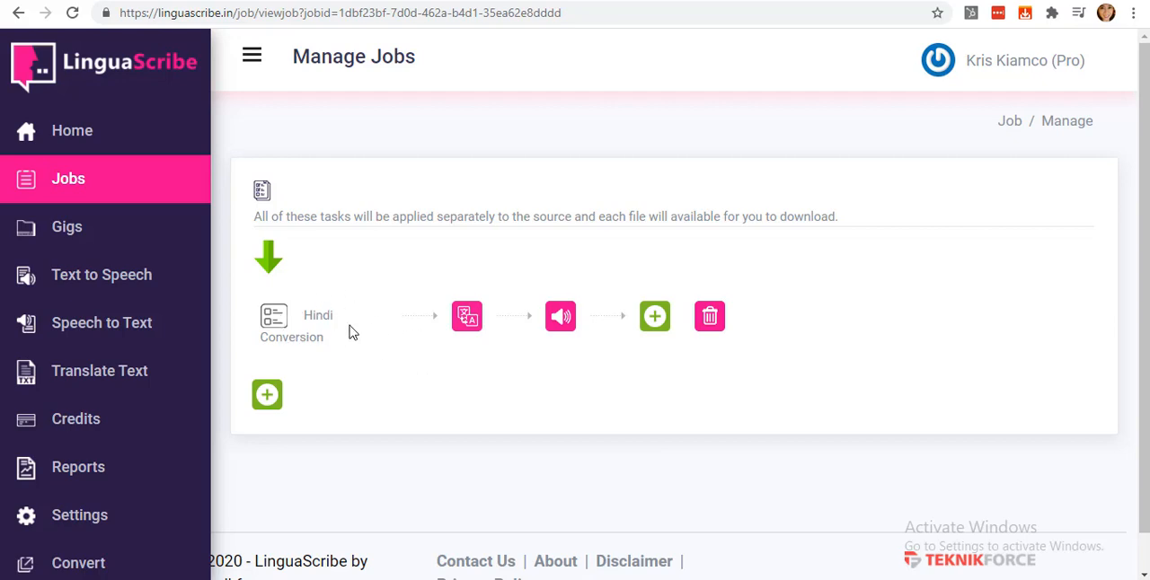
{"action": "left_click", "coordinate": [282, 404]}
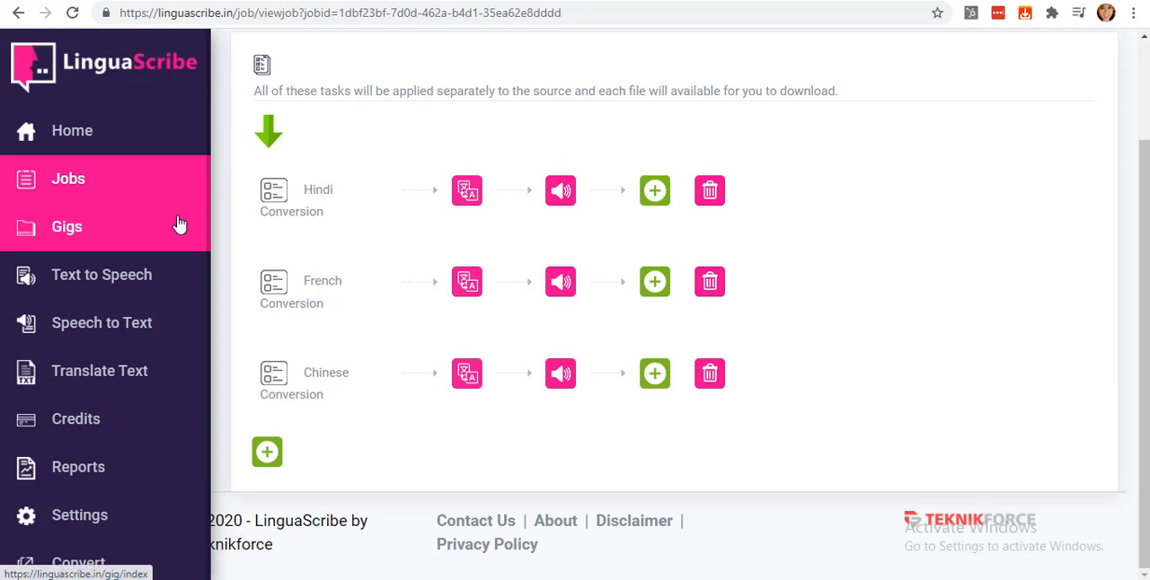
Start a new gig named "My Audio" for the Life-like voiceover job and proceed to its text entry.
{"action": "left_click", "coordinate": [143, 236]}
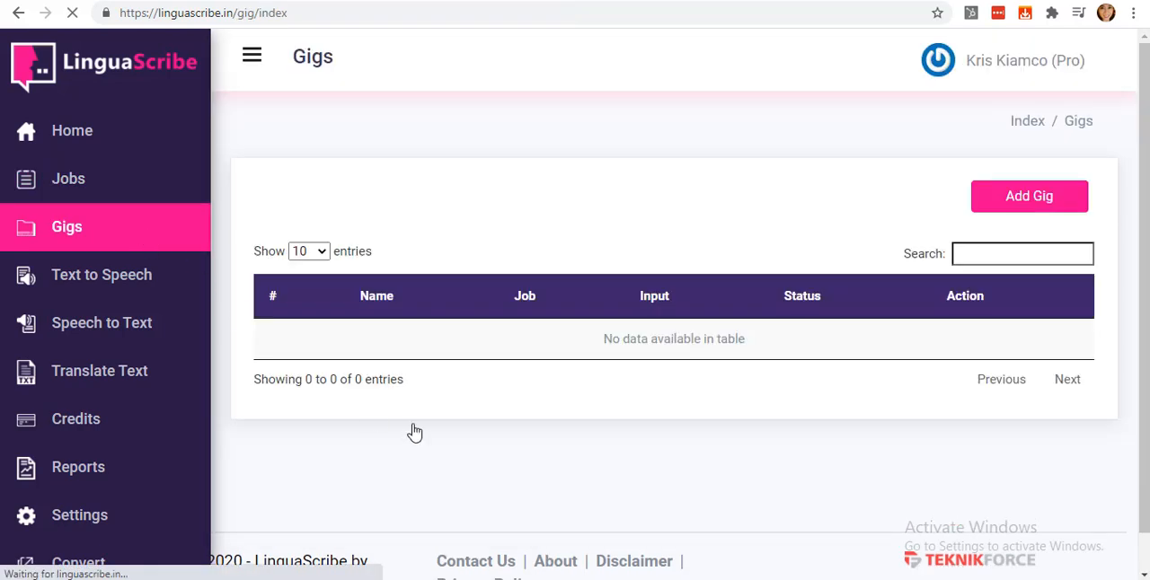
{"action": "left_click", "coordinate": [1038, 202]}
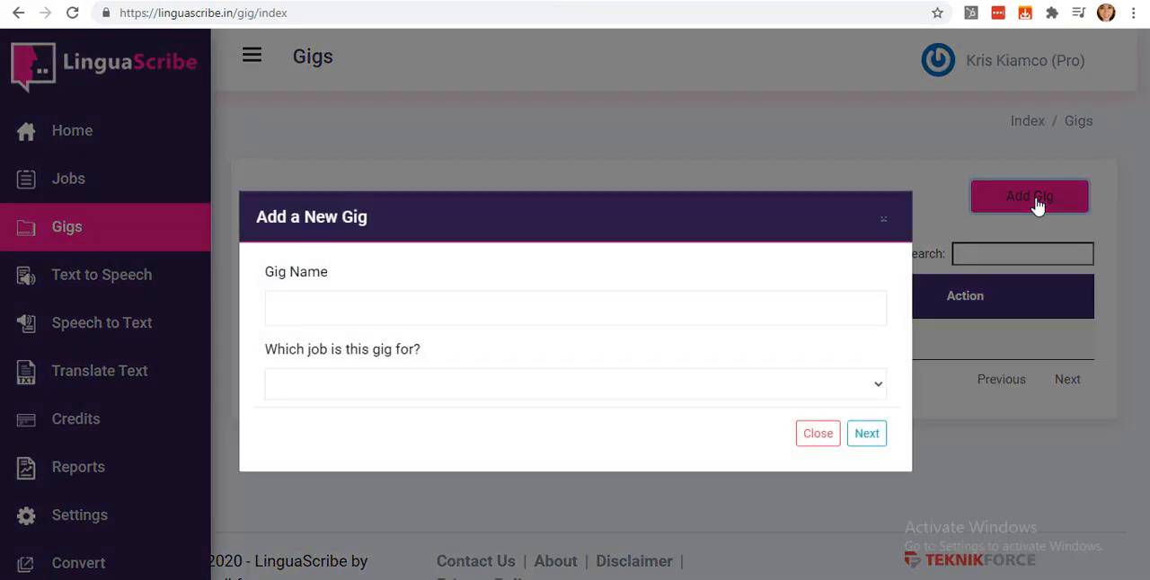
{"action": "left_click", "coordinate": [492, 311]}
{"action": "type", "text": "My A"}
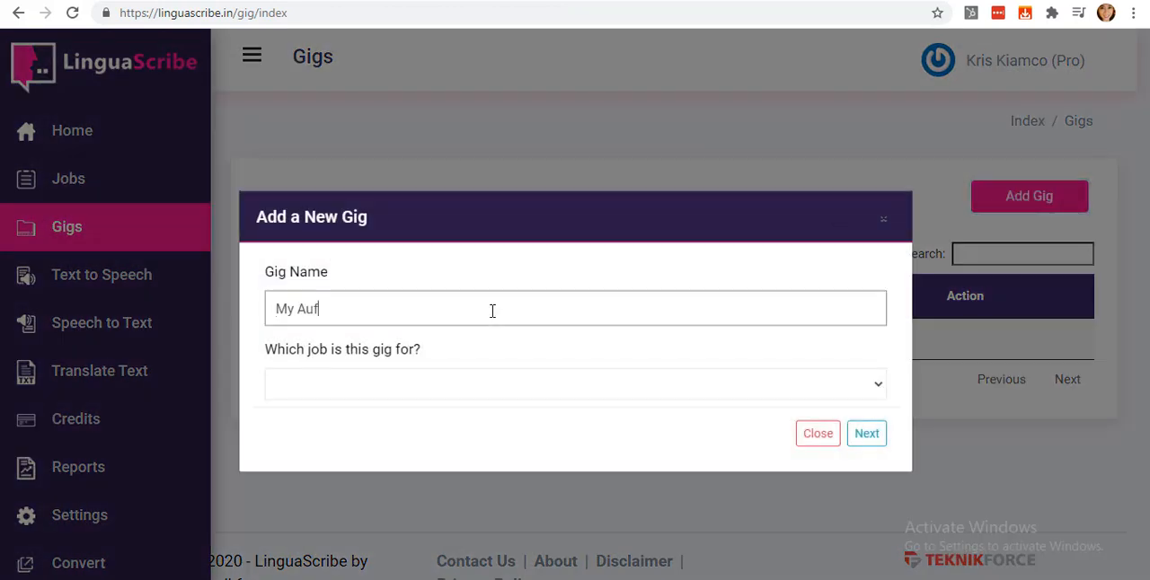
{"action": "type", "text": "udio"}
{"action": "left_click", "coordinate": [363, 388]}
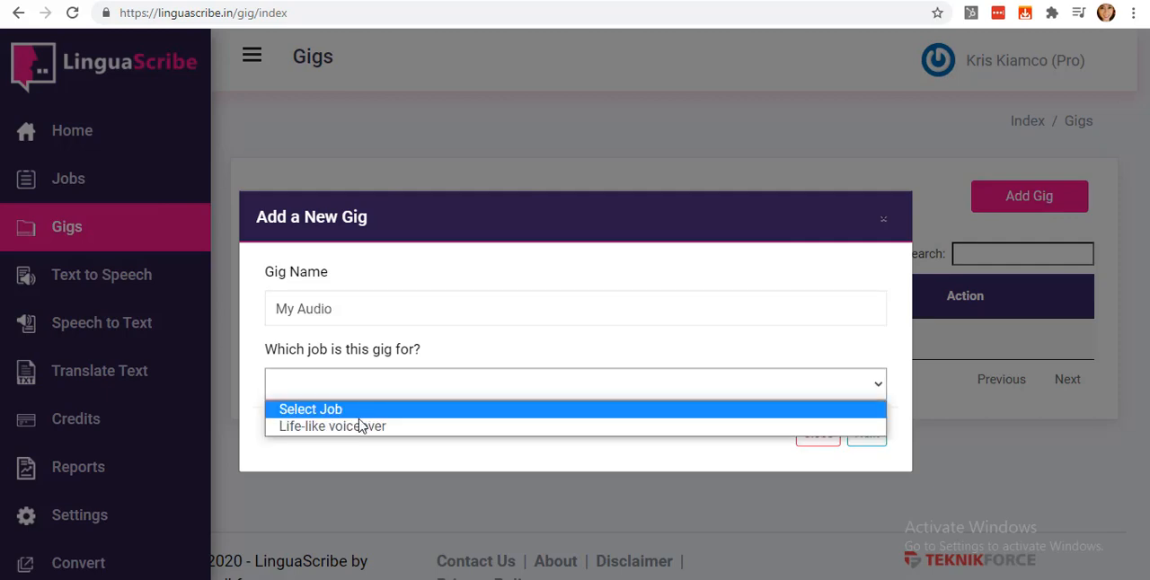
{"action": "left_click", "coordinate": [359, 426]}
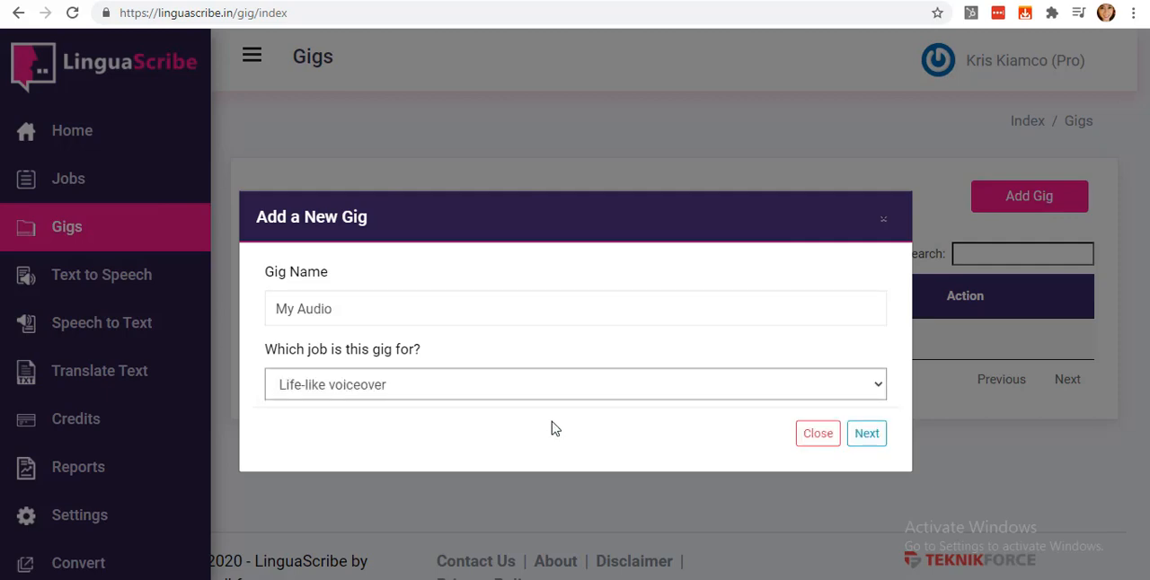
{"action": "left_click", "coordinate": [878, 438]}
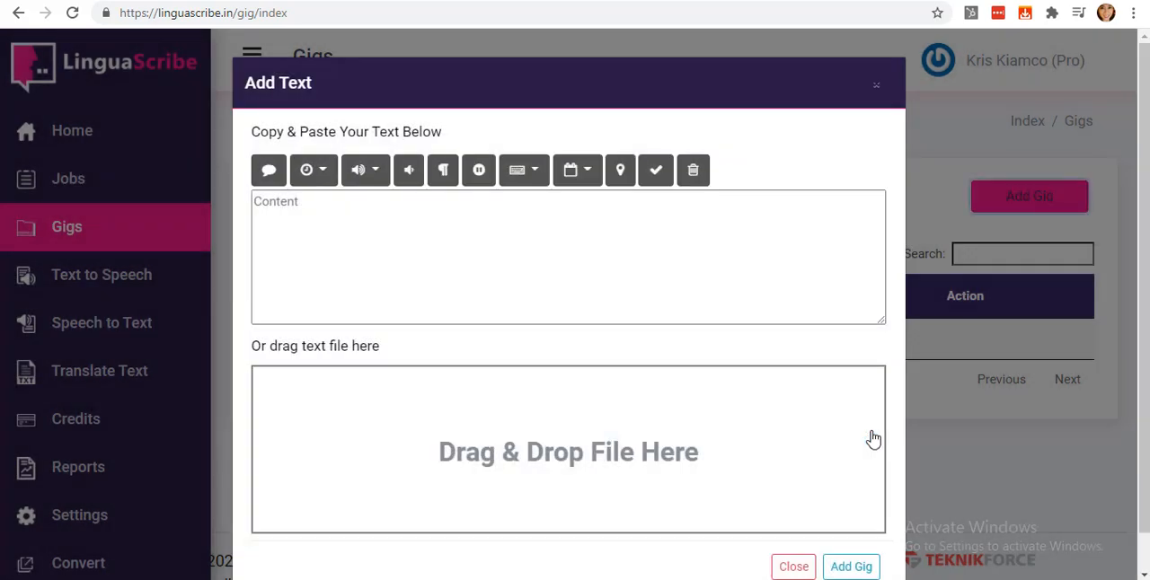
Paste the English paragraph beginning "Teknikforce is a fast emerging creator of software tools" as the gig's text and add the gig.
{"action": "left_click", "coordinate": [636, 223]}
{"action": "type", "text": "Teknikforce is a fast emerging creator of software tools for online marketers. The company has made tools in niches as diverse as social media marketing, SEO, eCommerce and email marketing. Teknikforce primarily serves small businesses."}
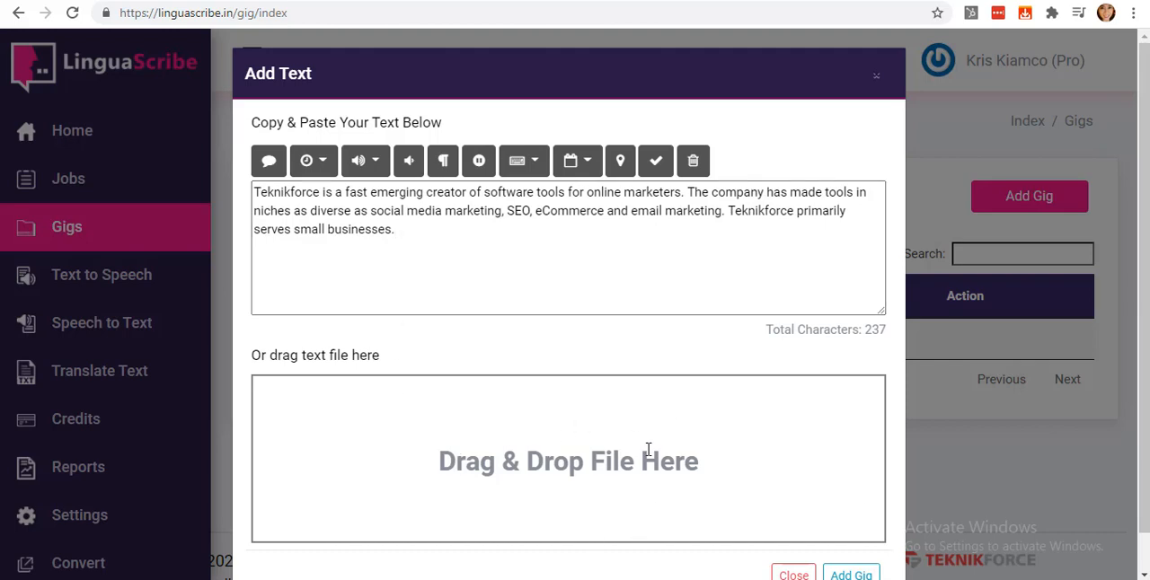
{"action": "left_click", "coordinate": [851, 573]}
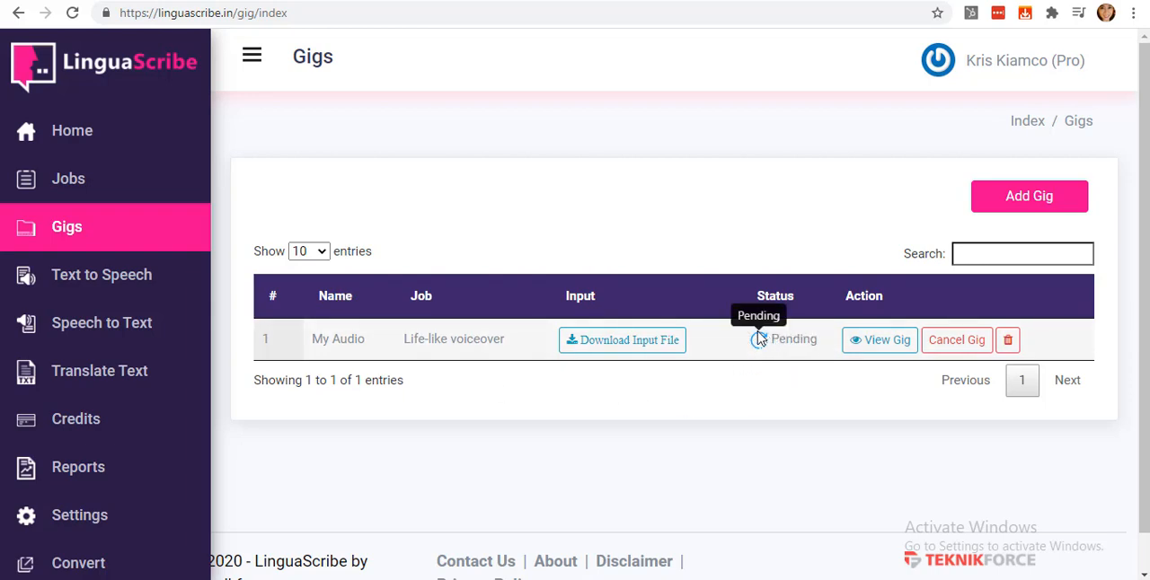
View the My Audio gig, download its translated text and play the French Conversion speech audio, returning to the gig's status page.
{"action": "left_click", "coordinate": [871, 343]}
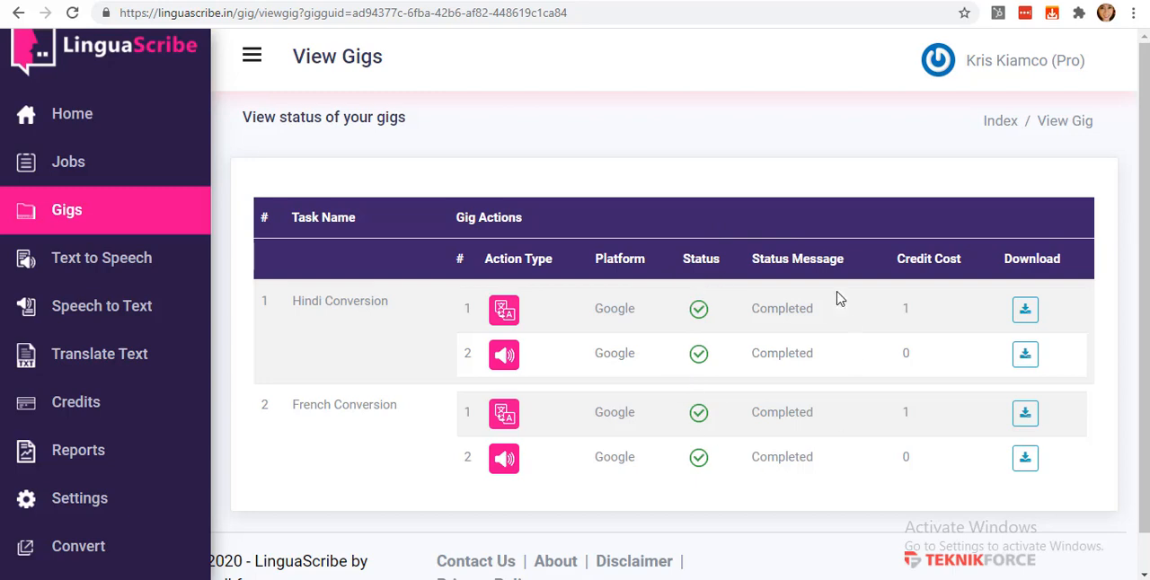
{"action": "left_click", "coordinate": [1024, 316]}
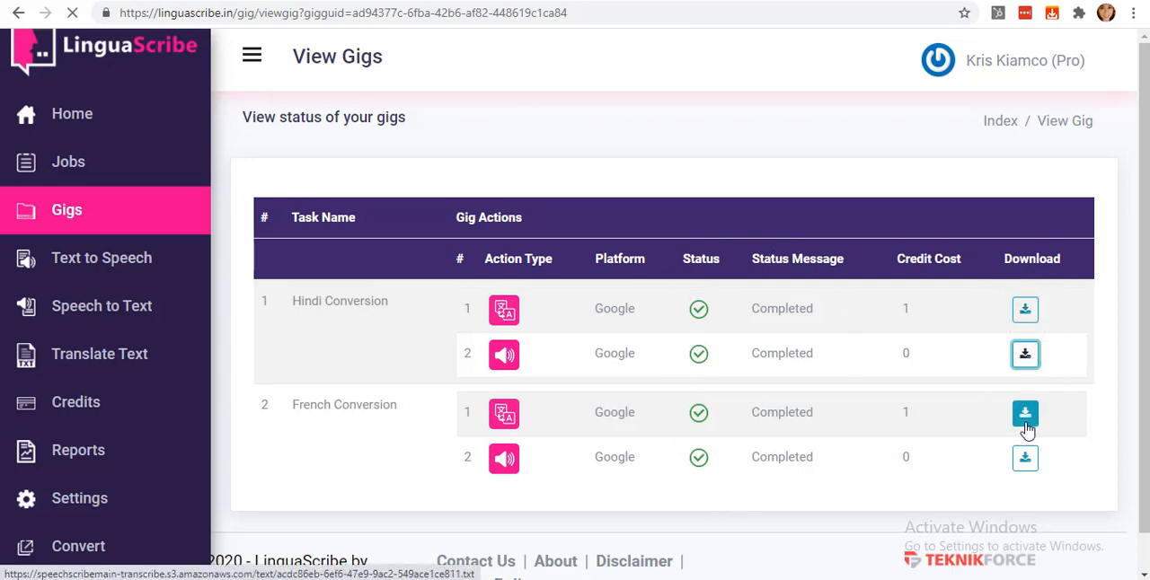
{"action": "left_click", "coordinate": [1029, 460]}
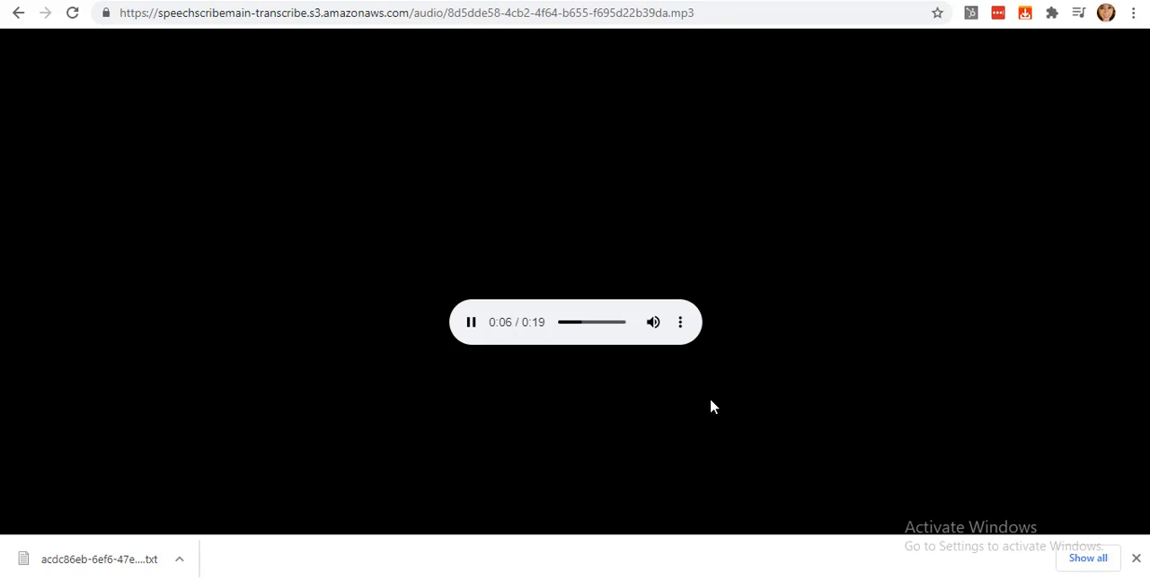
{"action": "left_click", "coordinate": [18, 13]}
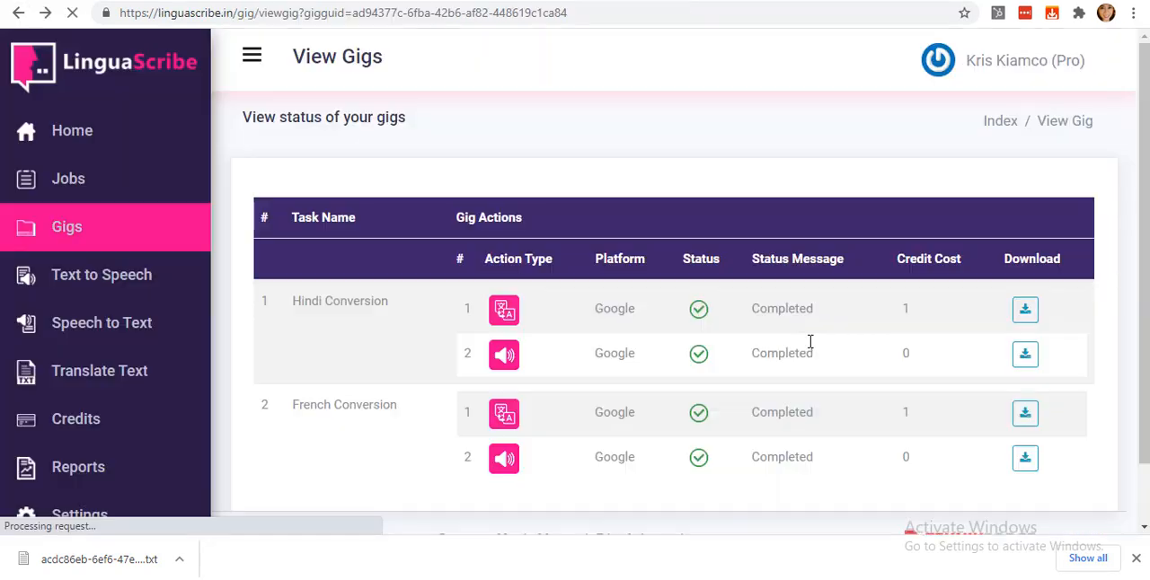